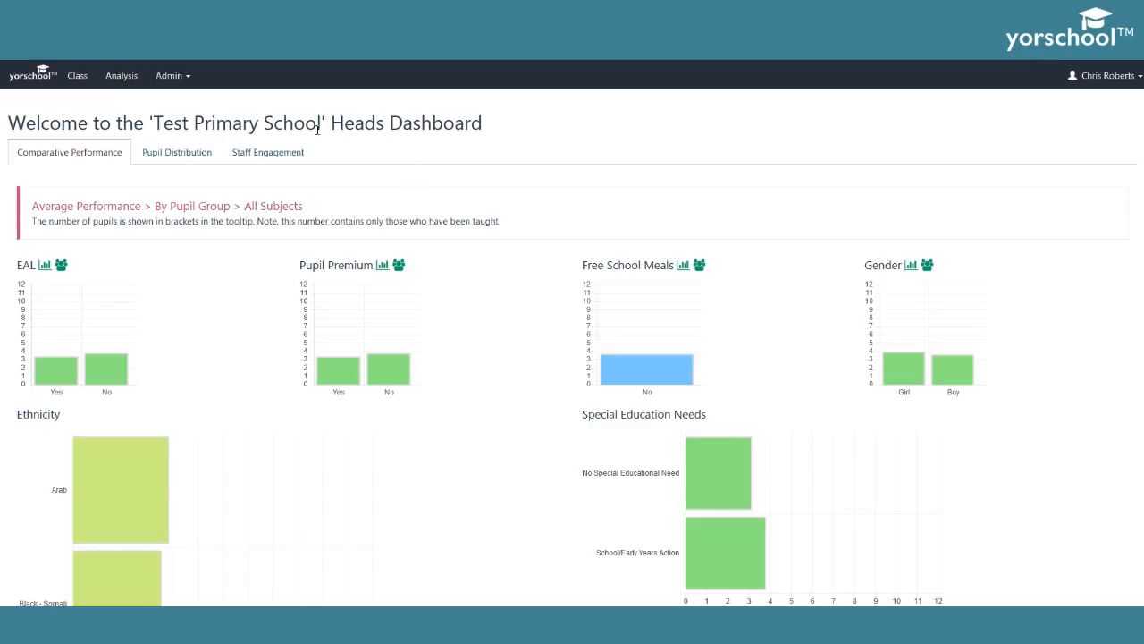
- Open the Admin menu from the Heads Dashboard
{"action": "left_click", "coordinate": [172, 86]}
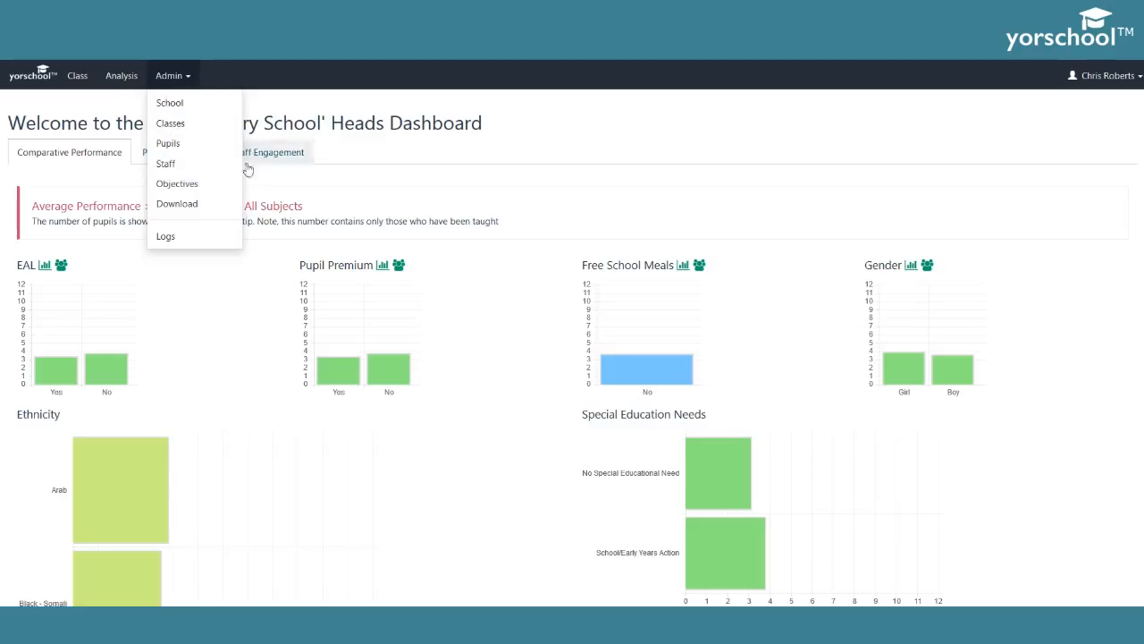
- Go to Admin > Staff and begin adding a new staff member
{"action": "left_click", "coordinate": [178, 167]}
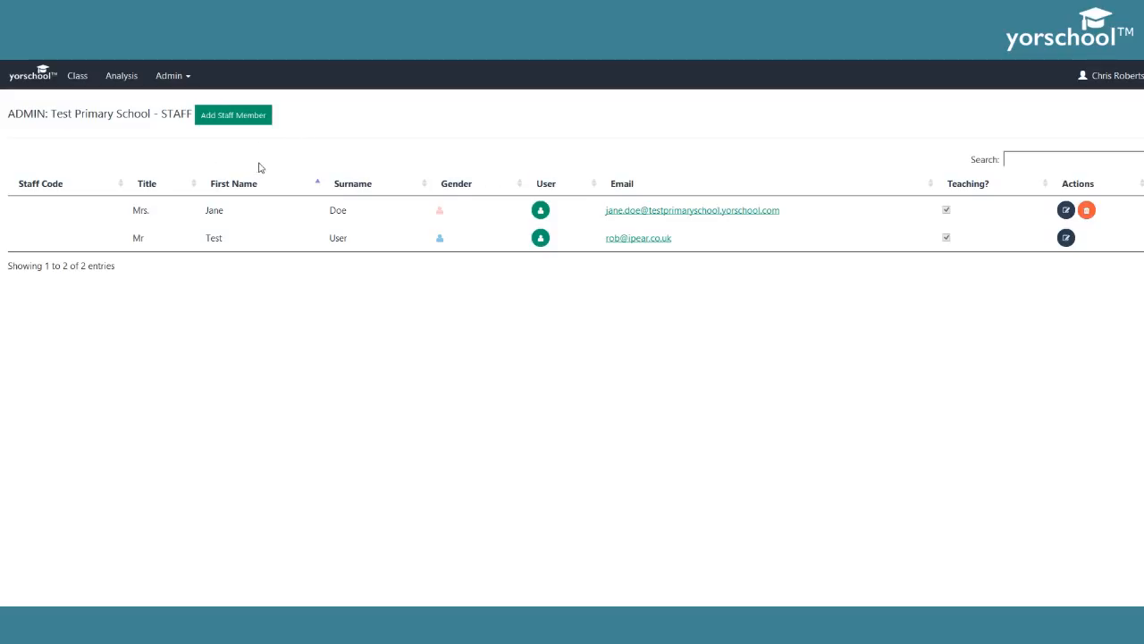
{"action": "left_click", "coordinate": [247, 115]}
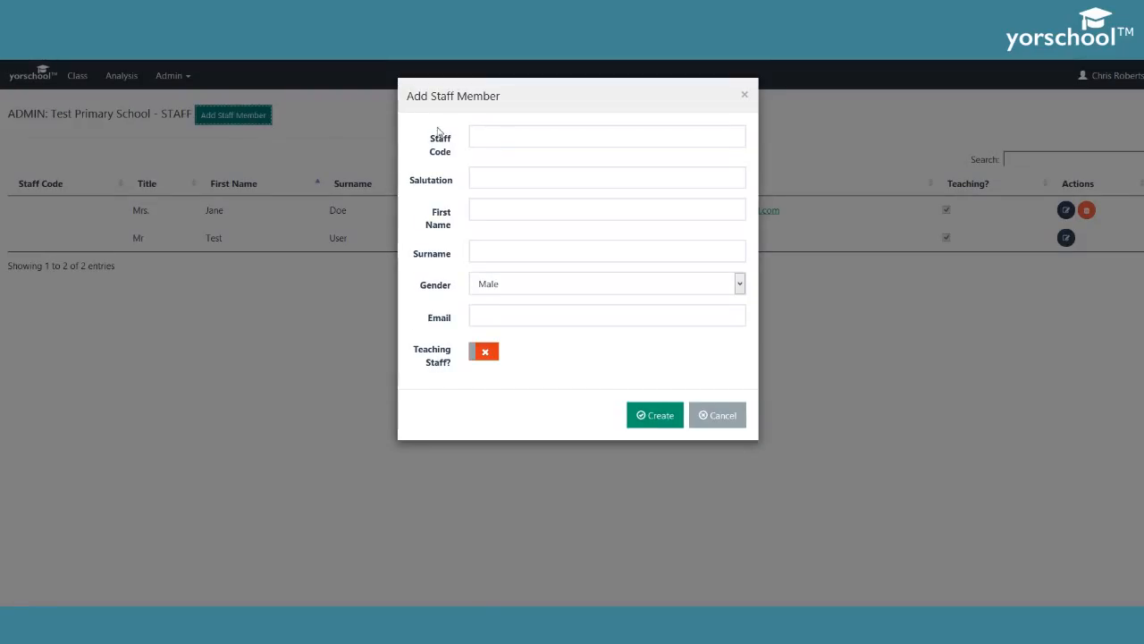
- Enter salutation Mr plus the new teacher's first name and surname
{"action": "left_click", "coordinate": [498, 183]}
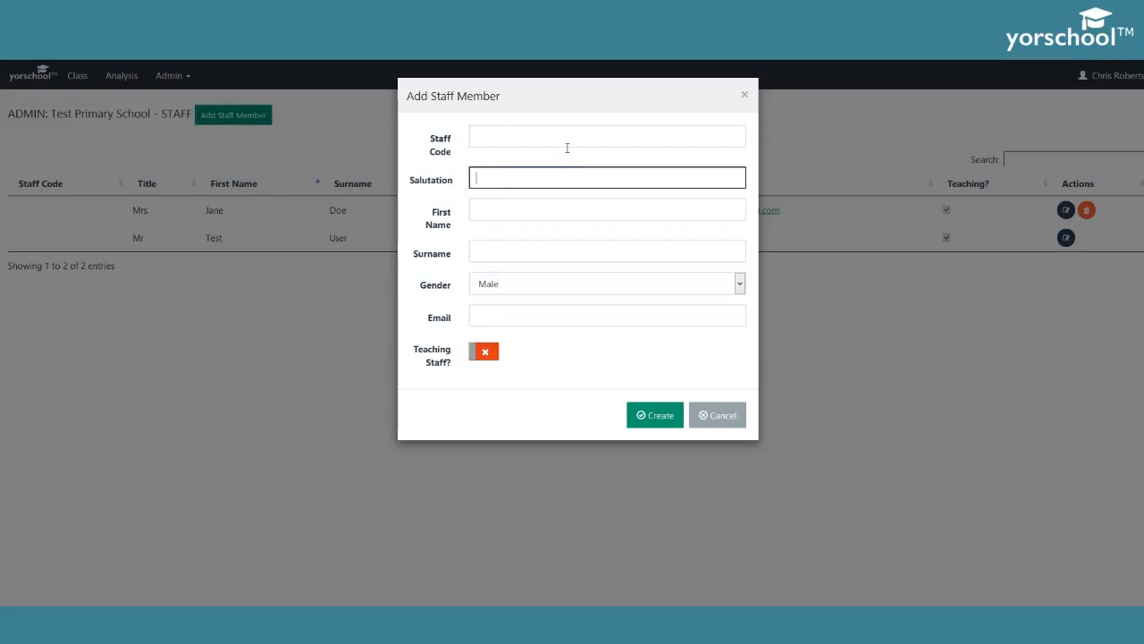
{"action": "type", "text": "Mr"}
{"action": "key", "text": "Tab"}
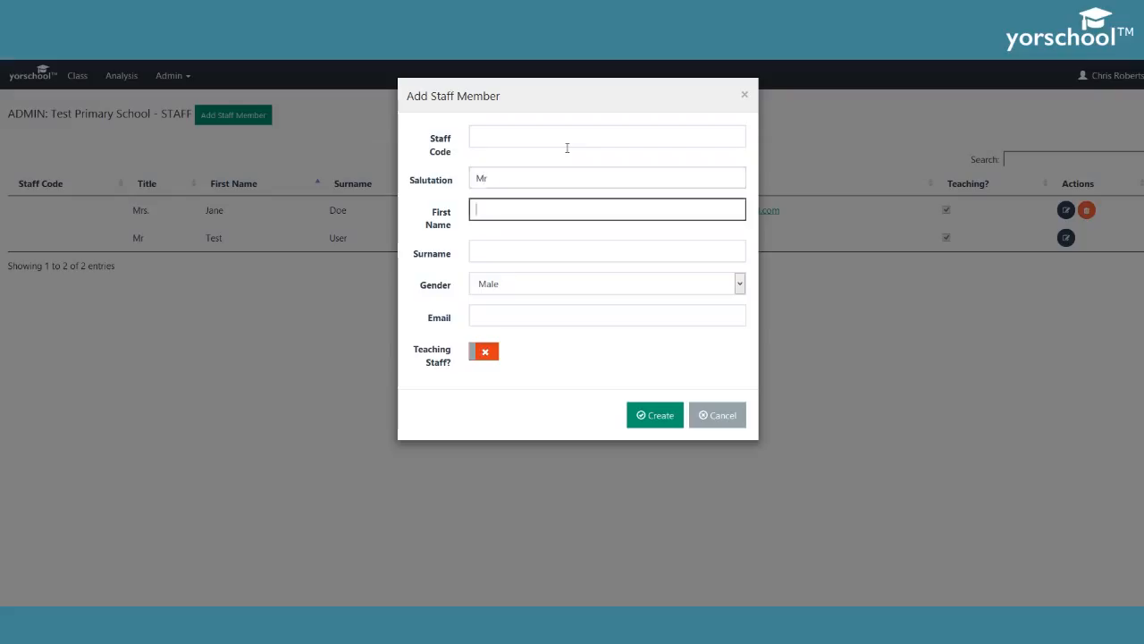
{"action": "type", "text": "Joe"}
{"action": "key", "text": "Tab"}
{"action": "type", "text": "Bloggs"}
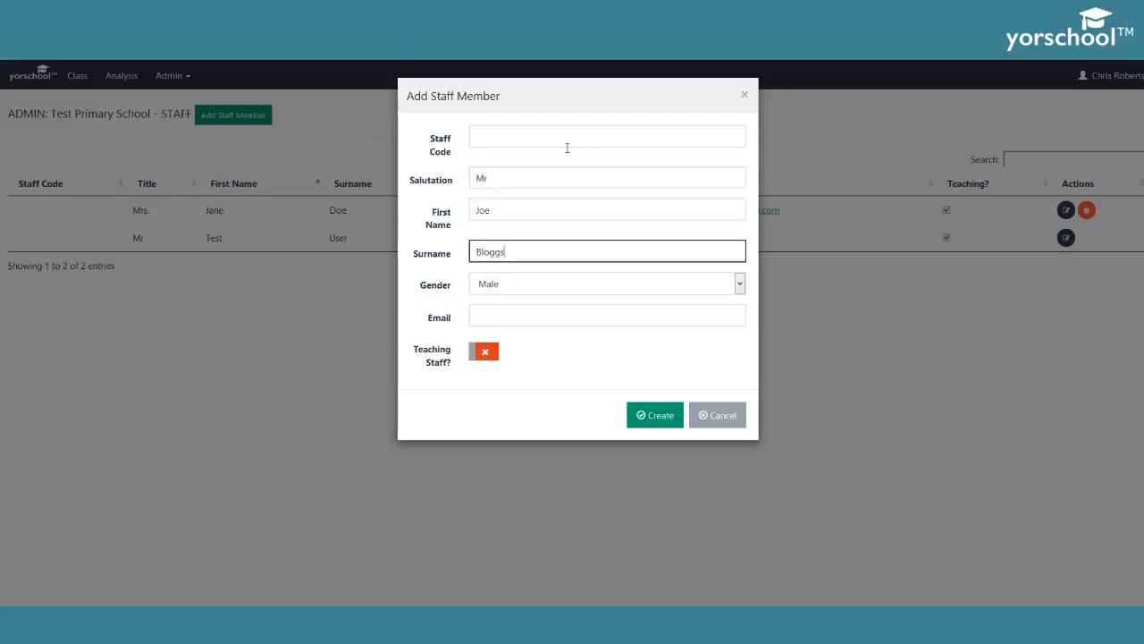
- Keep gender Male, enter the school e-mail, mark as teaching staff, and create the record
{"action": "left_click", "coordinate": [557, 289]}
{"action": "left_click", "coordinate": [452, 301]}
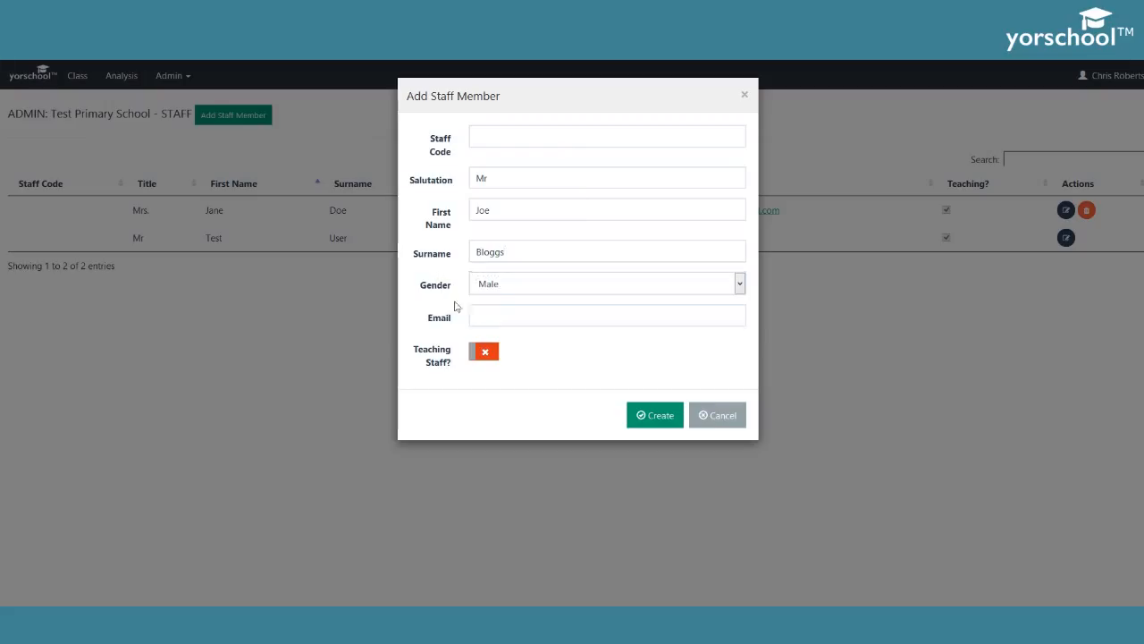
{"action": "left_click", "coordinate": [501, 314]}
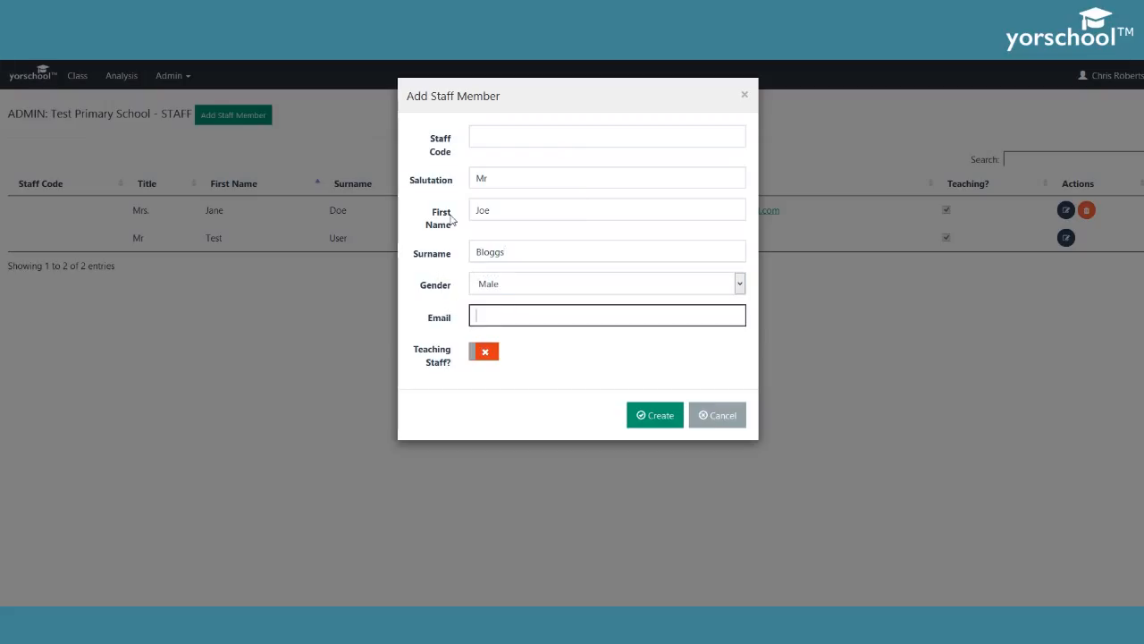
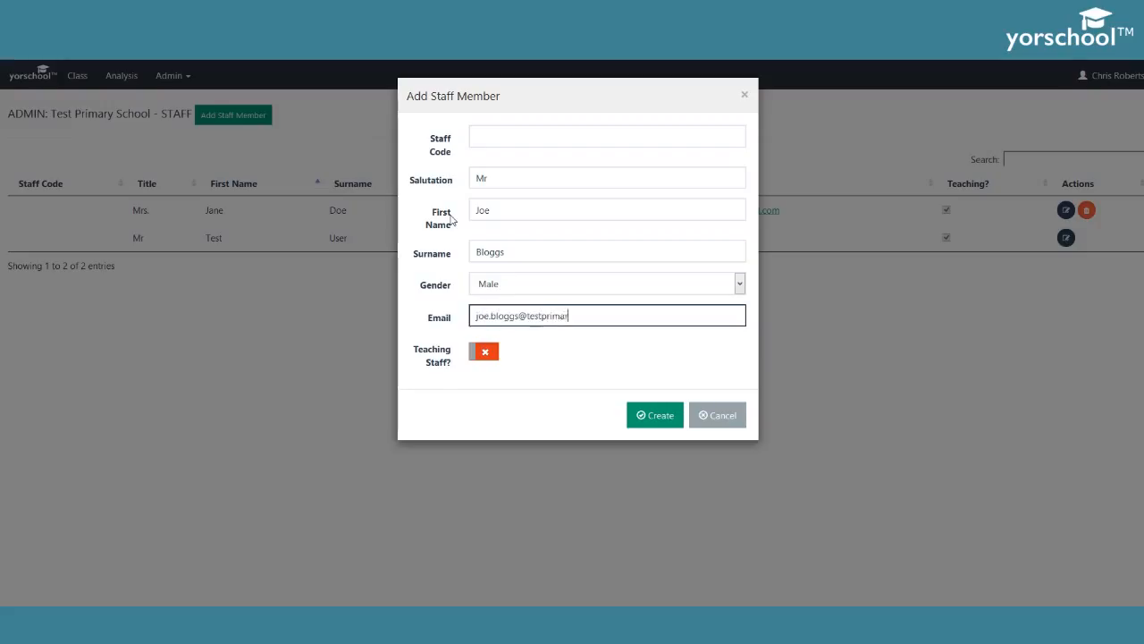
{"action": "left_click", "coordinate": [484, 354]}
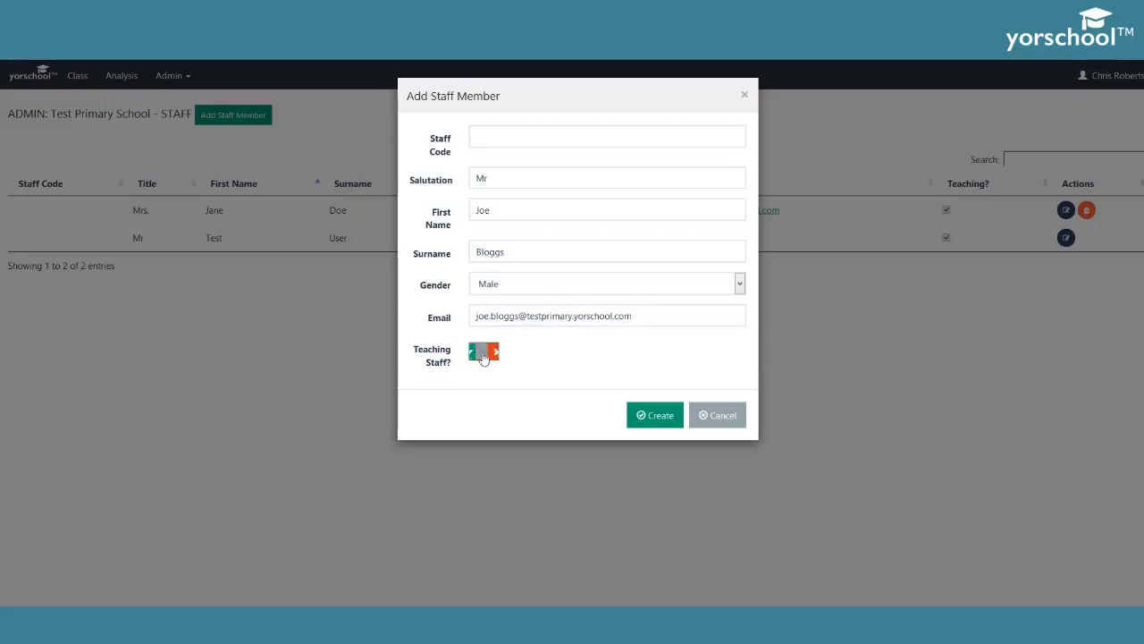
{"action": "left_click", "coordinate": [644, 416]}
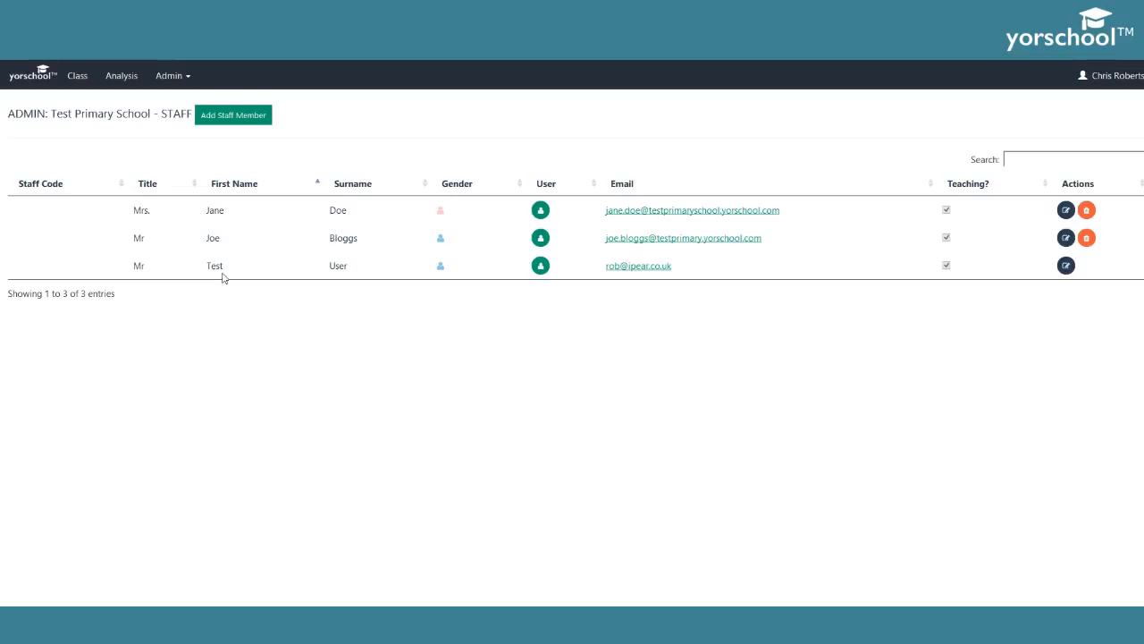
- Go to Admin > Classes and begin creating a new class
{"action": "left_click", "coordinate": [177, 77]}
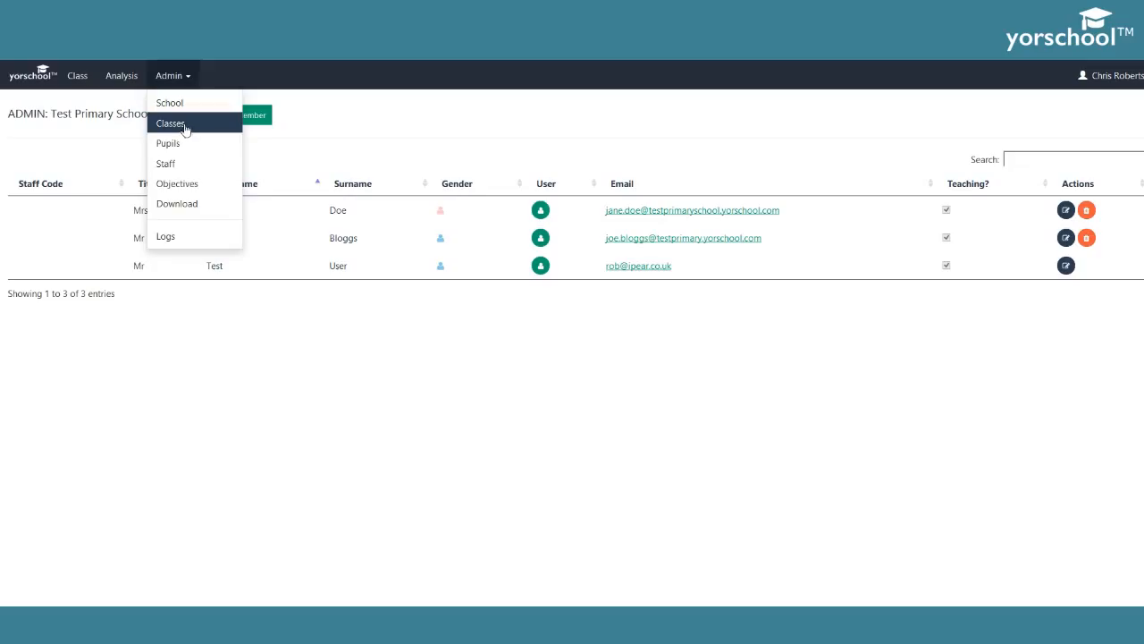
{"action": "left_click", "coordinate": [184, 127]}
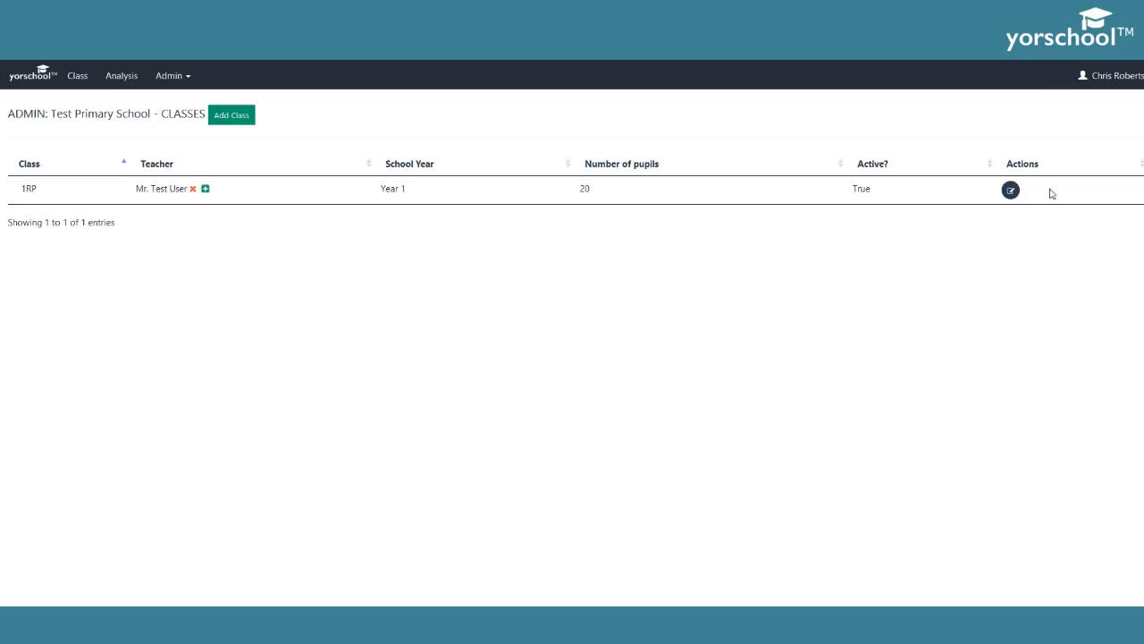
{"action": "left_click", "coordinate": [241, 120]}
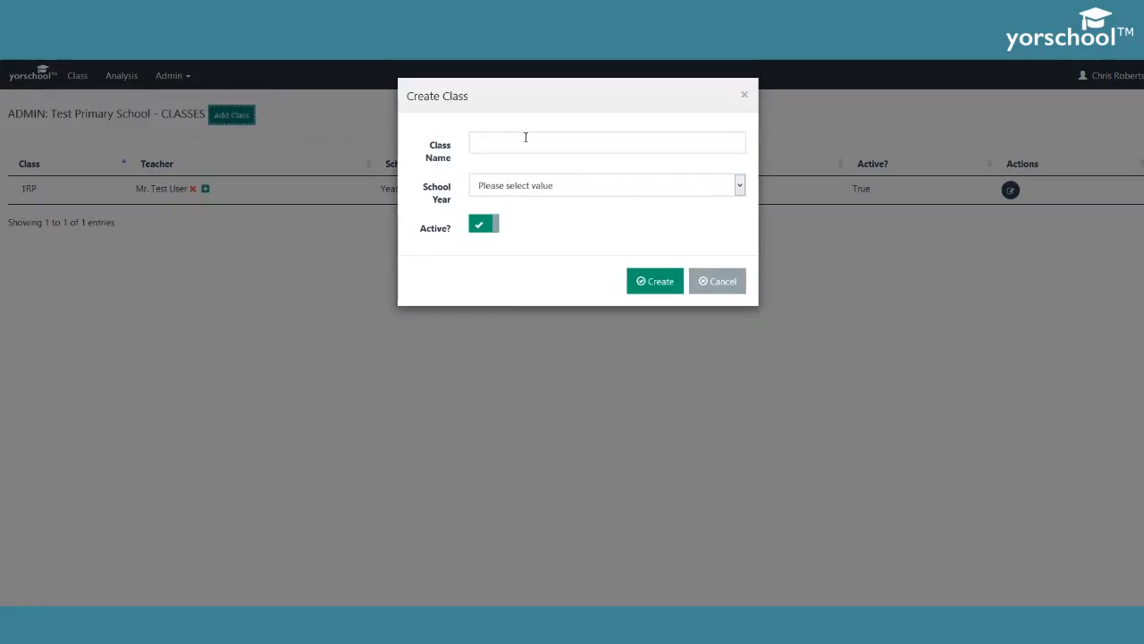
- Create the active class 5JB for Year 5
{"action": "left_click", "coordinate": [525, 141]}
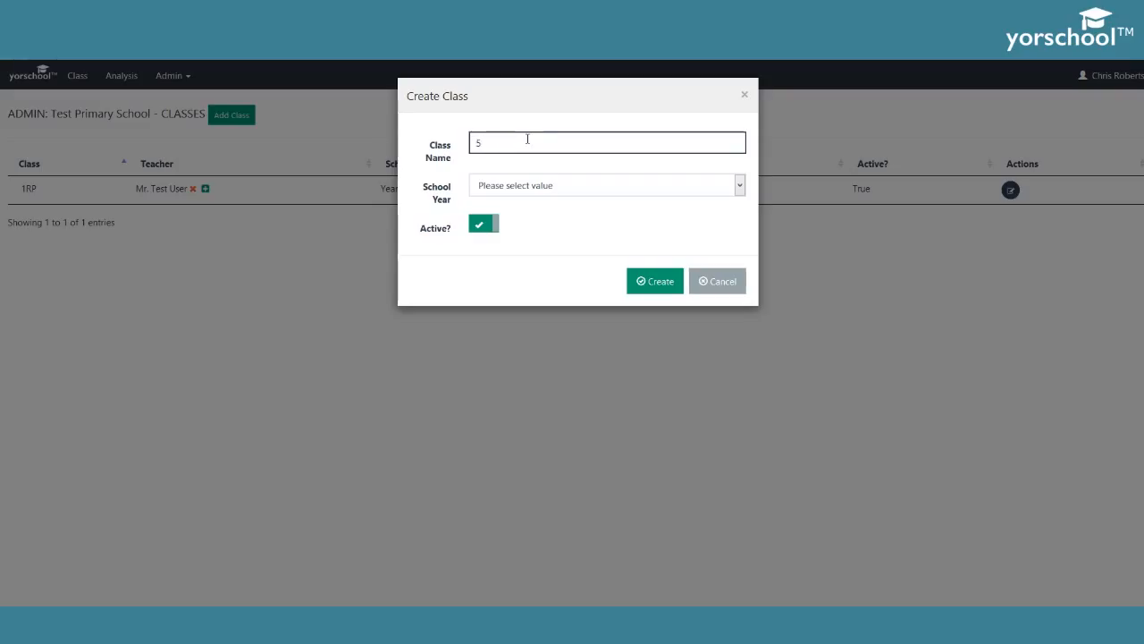
{"action": "type", "text": "5JB"}
{"action": "left_click", "coordinate": [518, 188]}
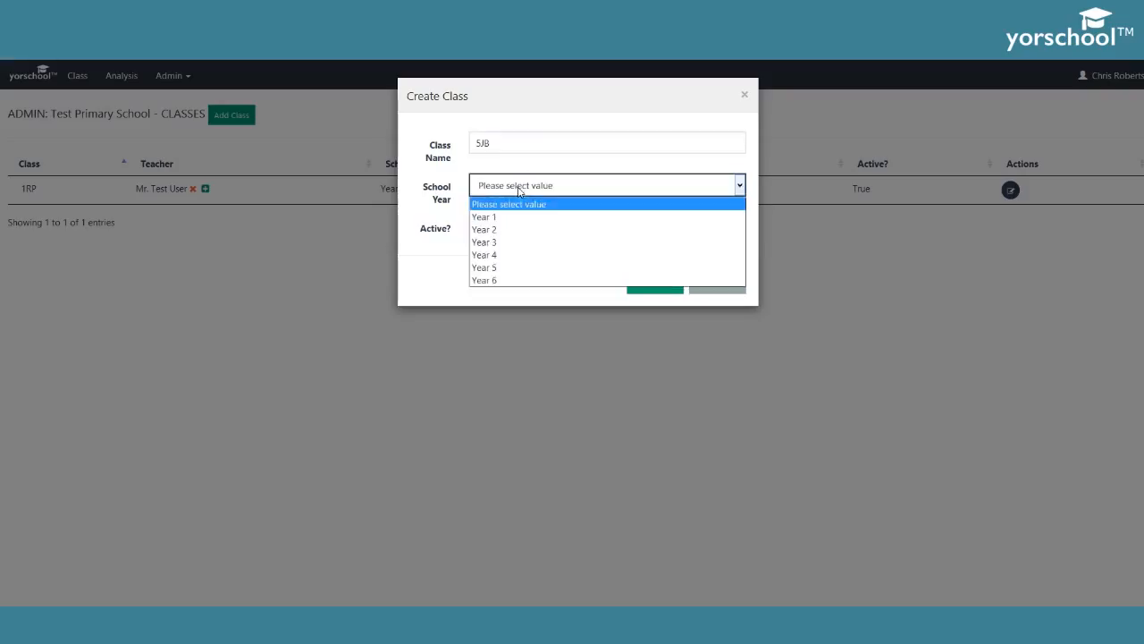
{"action": "left_click", "coordinate": [503, 267]}
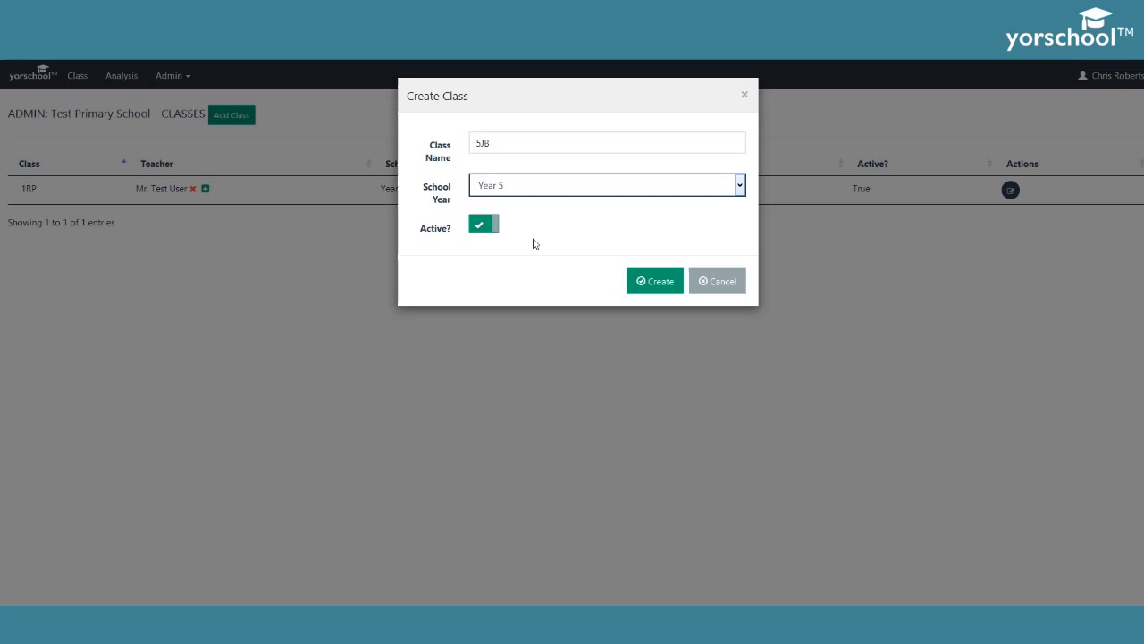
{"action": "left_click", "coordinate": [653, 281]}
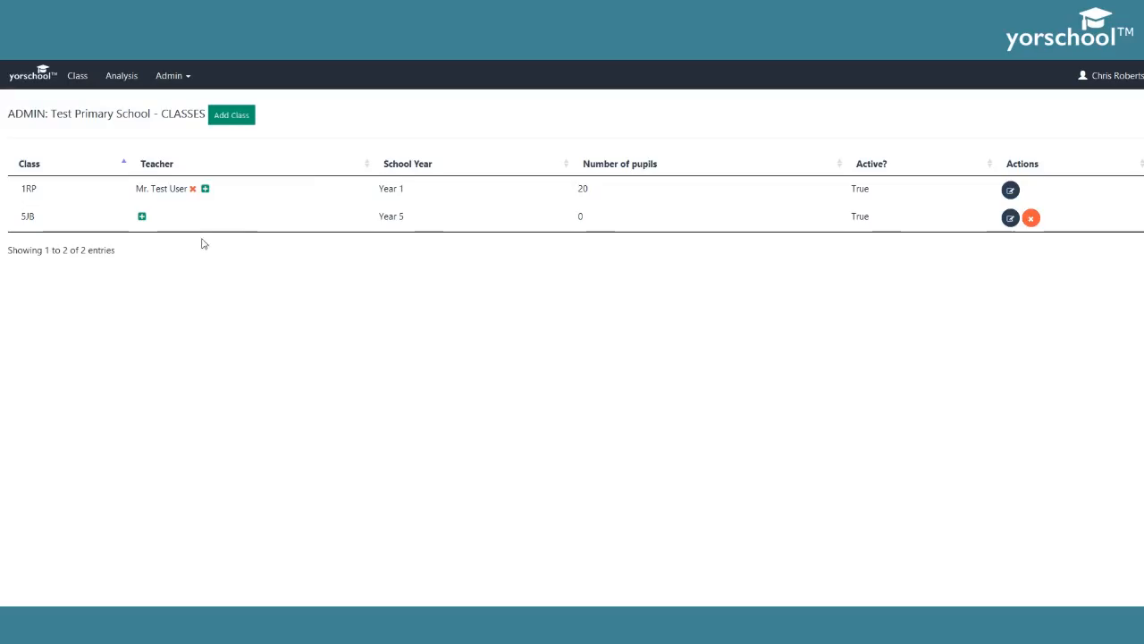
- Assign the newly added male staff member as teacher of class 5JB
{"action": "left_click", "coordinate": [142, 217]}
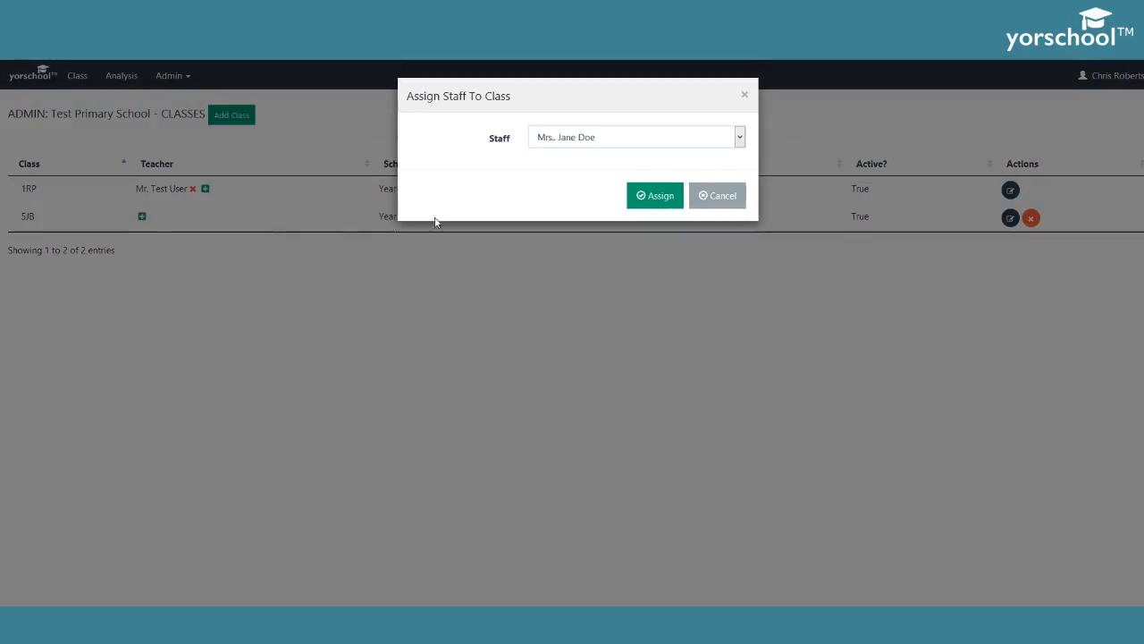
{"action": "left_click", "coordinate": [551, 140]}
{"action": "left_click", "coordinate": [547, 169]}
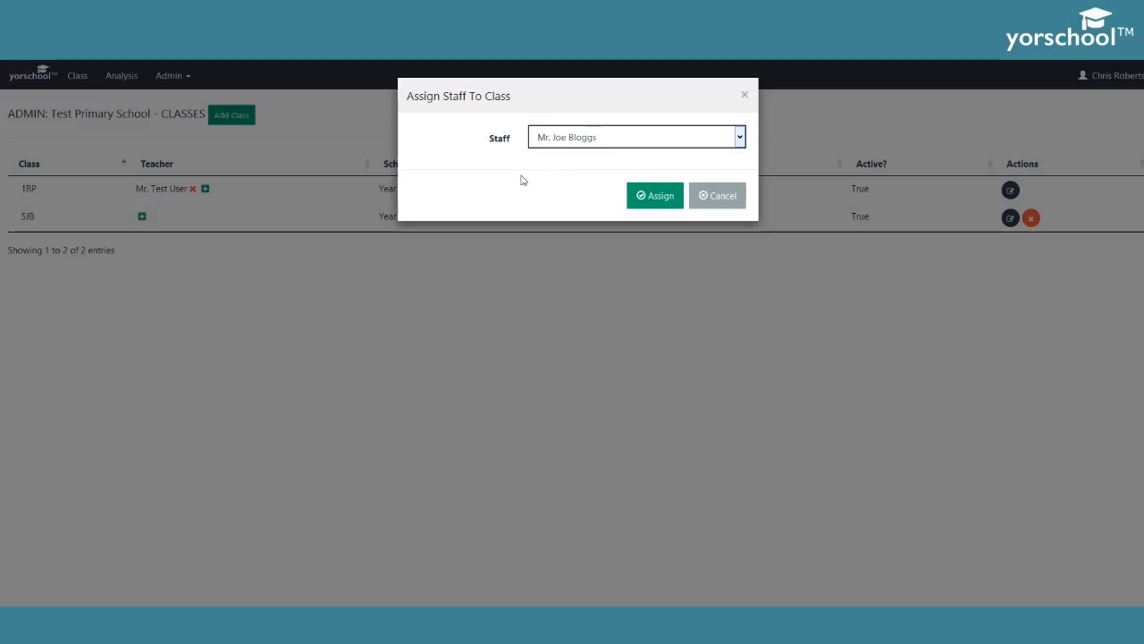
{"action": "left_click", "coordinate": [637, 194]}
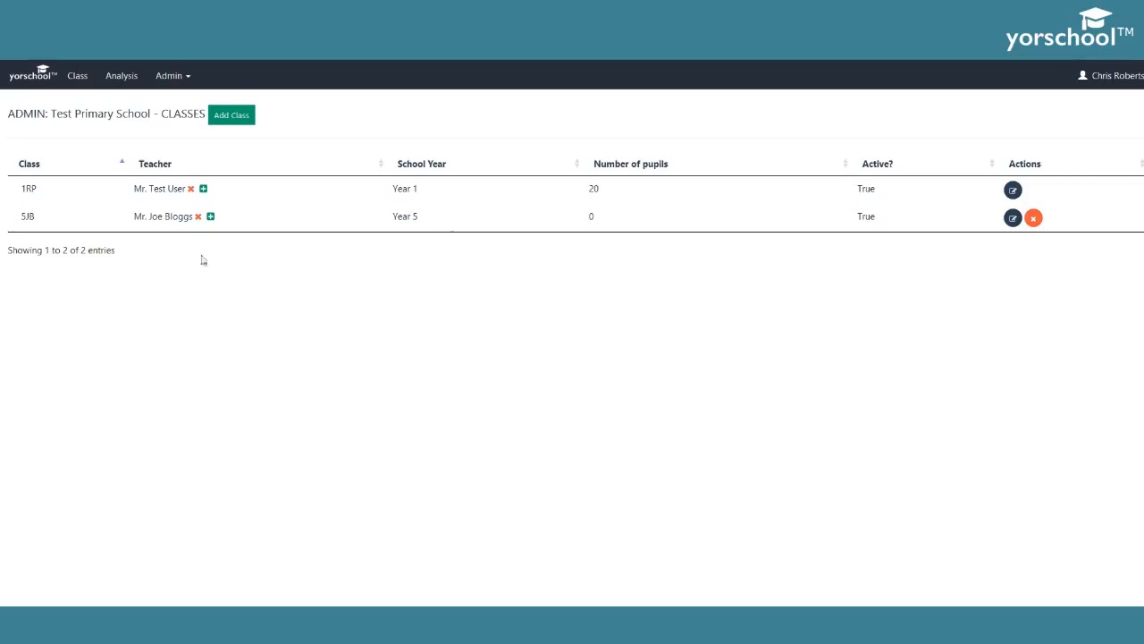
- Add the existing Mrs staff member as a second teacher of 5JB
{"action": "left_click", "coordinate": [210, 216]}
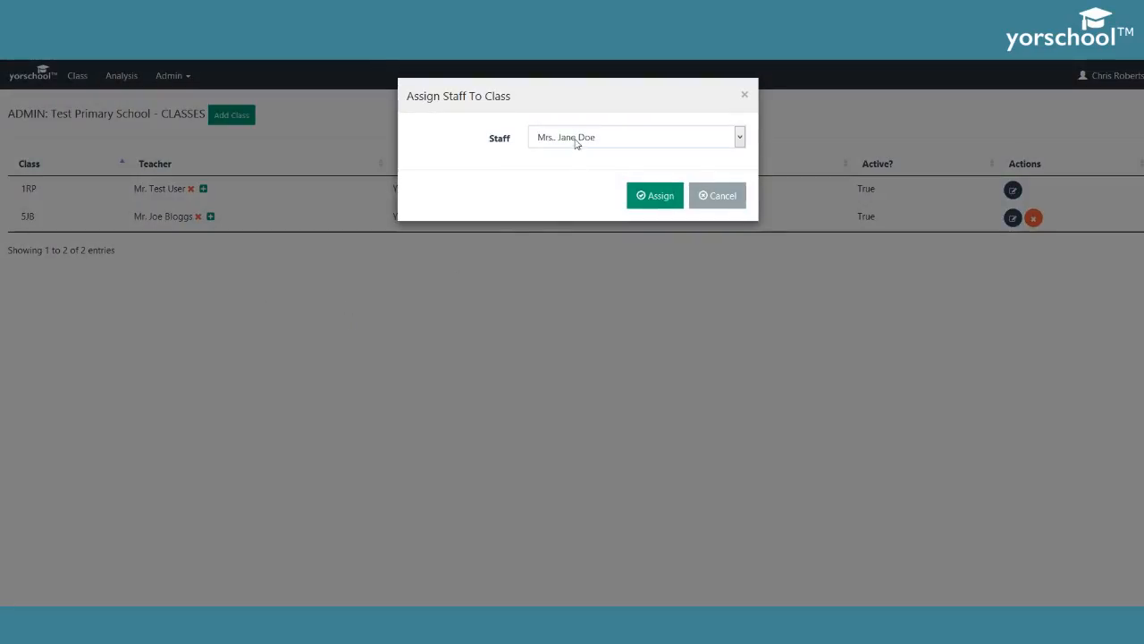
{"action": "left_click", "coordinate": [577, 143]}
{"action": "left_click", "coordinate": [516, 153]}
{"action": "left_click", "coordinate": [653, 197]}
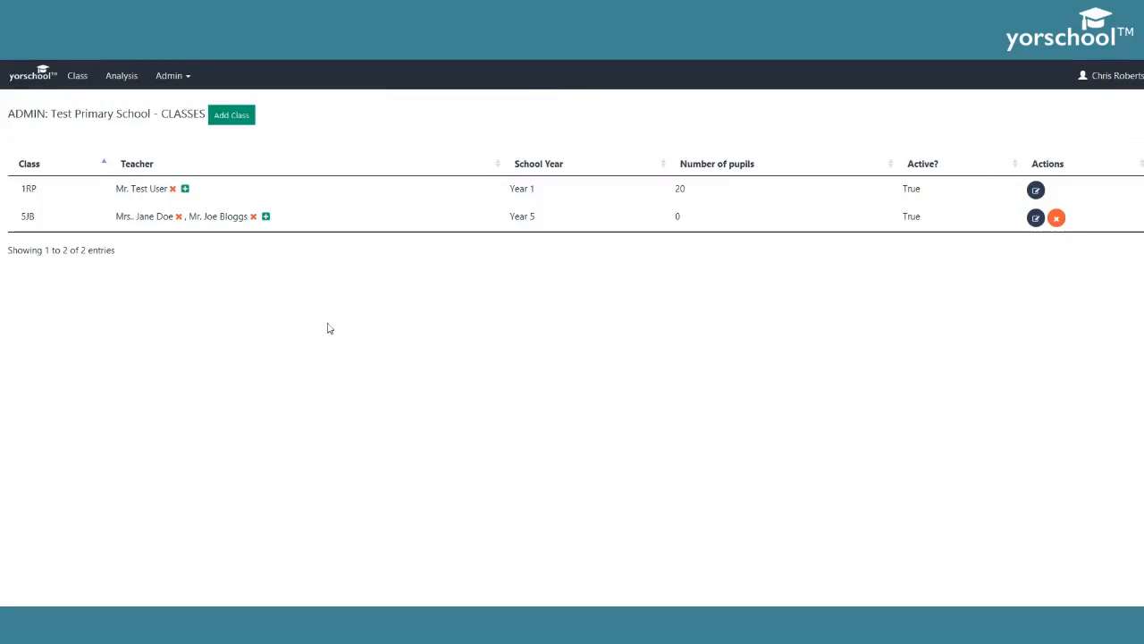